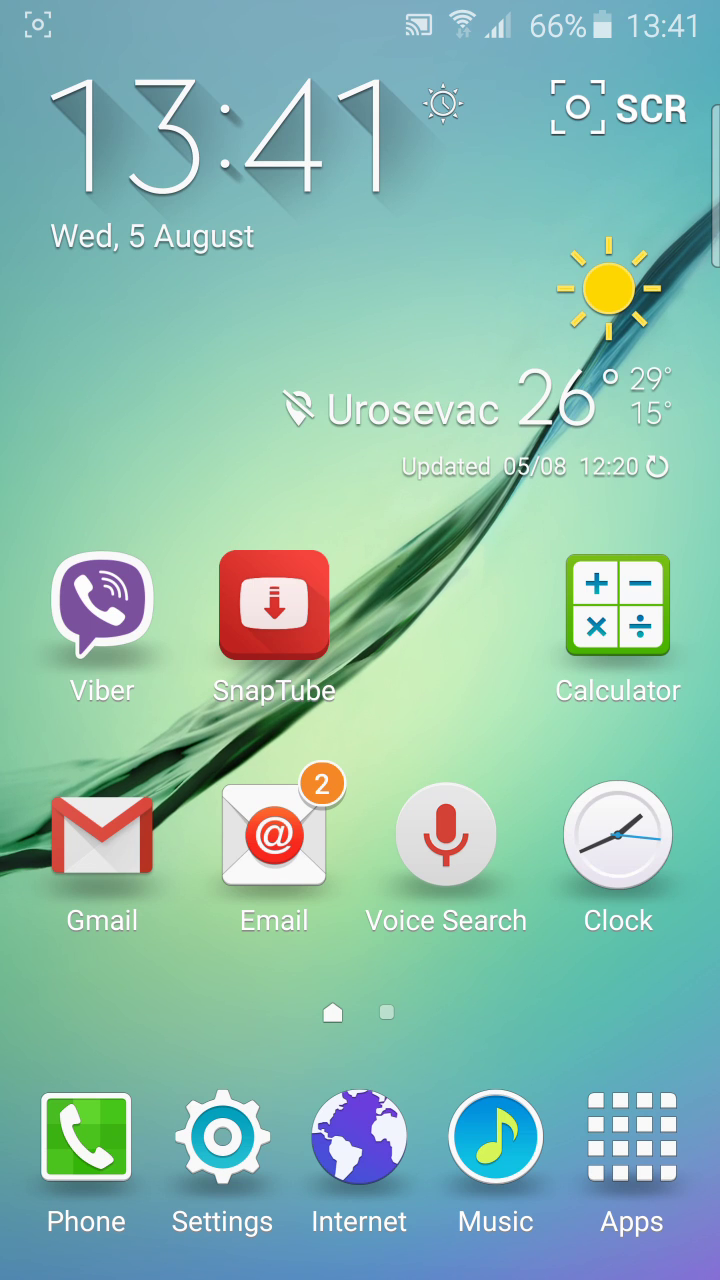
Step: Browse the app drawer pages, return to page 1, and launch the Internet browser
left_click(632, 1140)
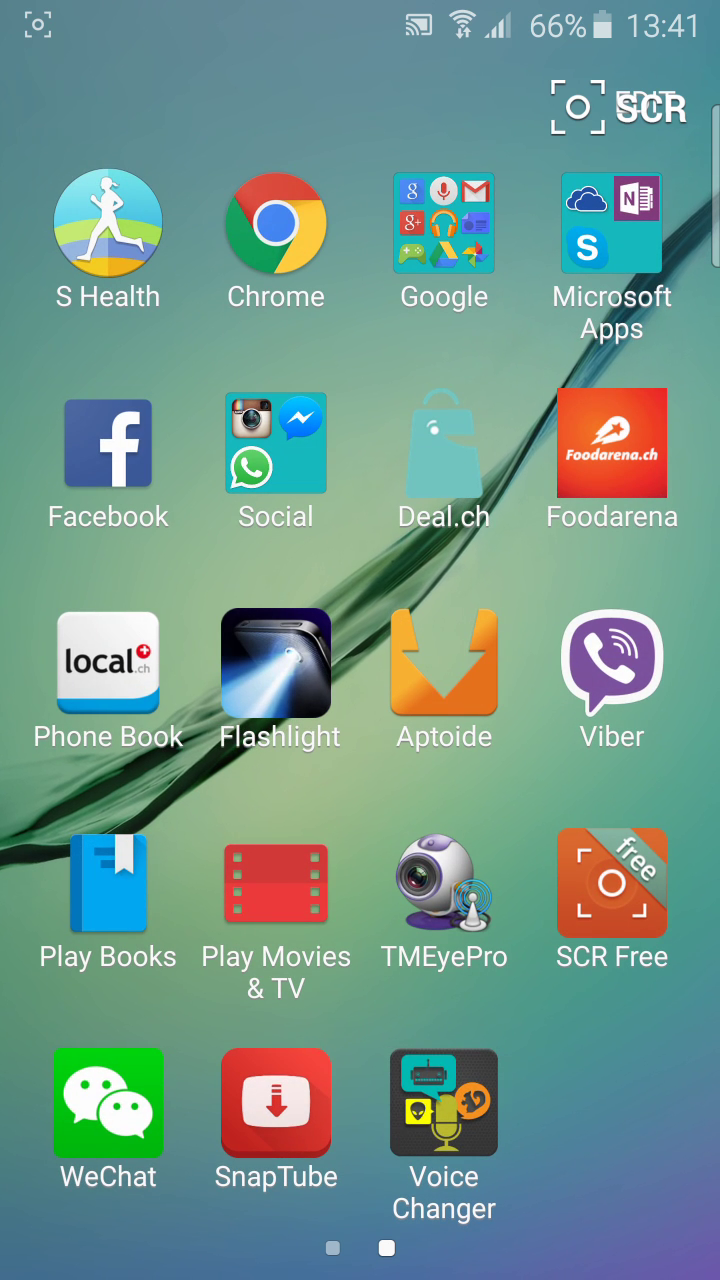
mouse_move(200, 640)
left_mouse_down()
mouse_move(600, 640)
mouse_move(150, 640)
left_mouse_up()
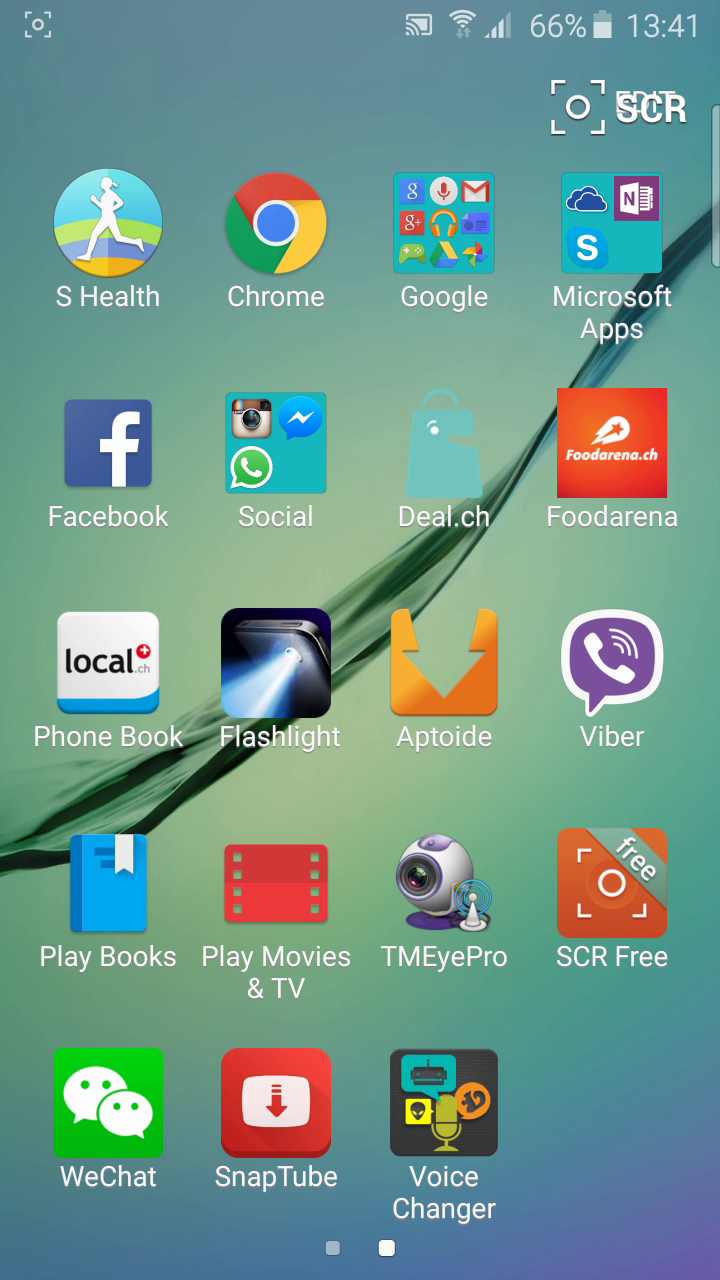
left_click_drag(200, 640, 600, 640)
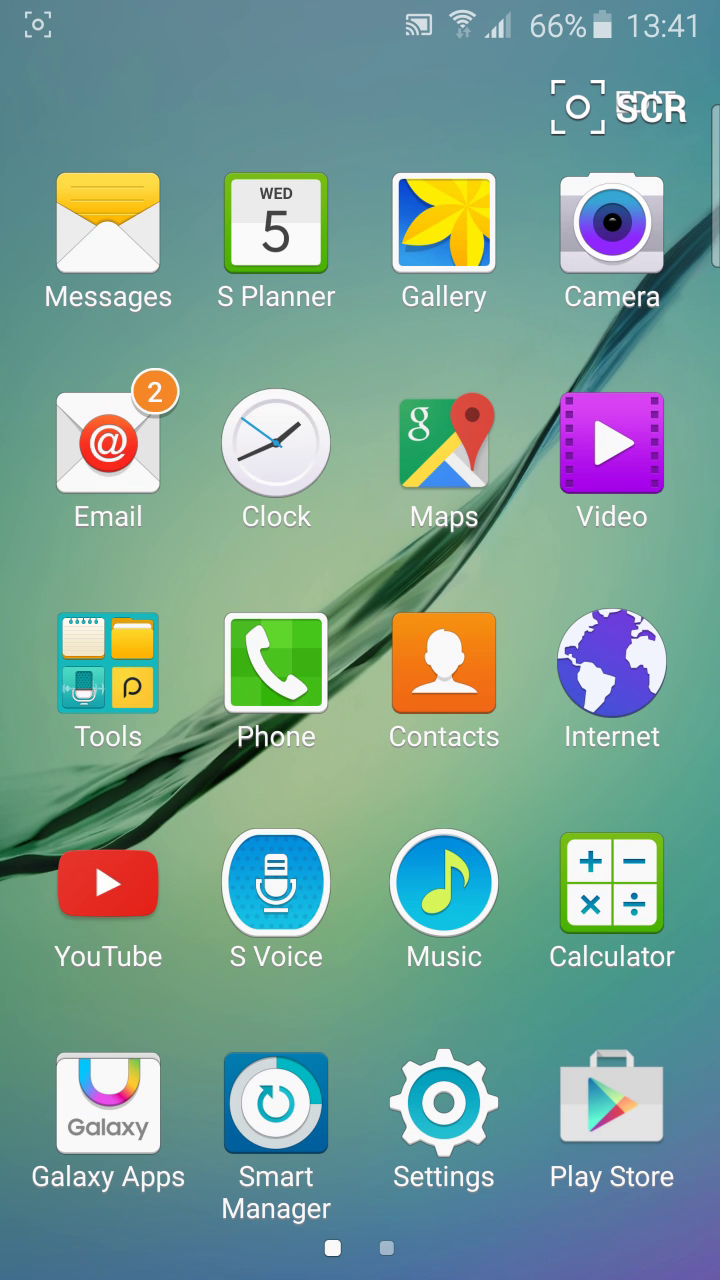
left_click(611, 663)
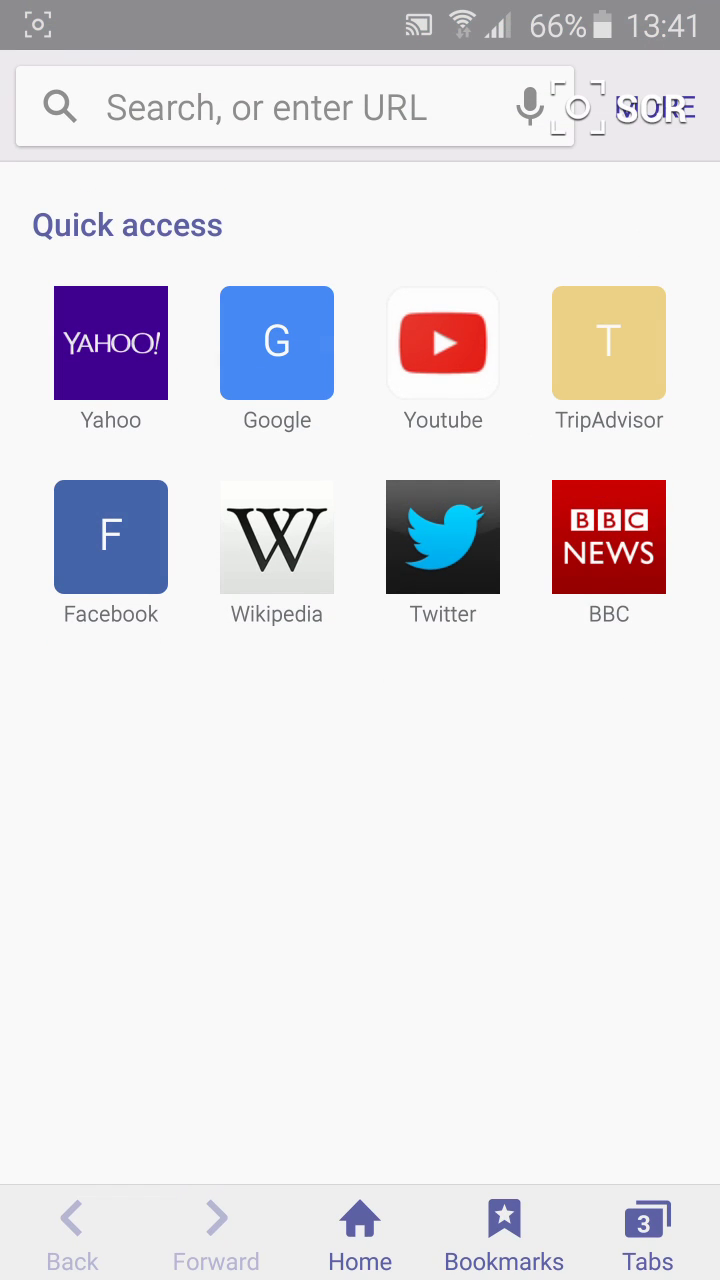
Step: Google 'aptoide', open the Aptoide website, then return home to the app list
left_click(277, 343)
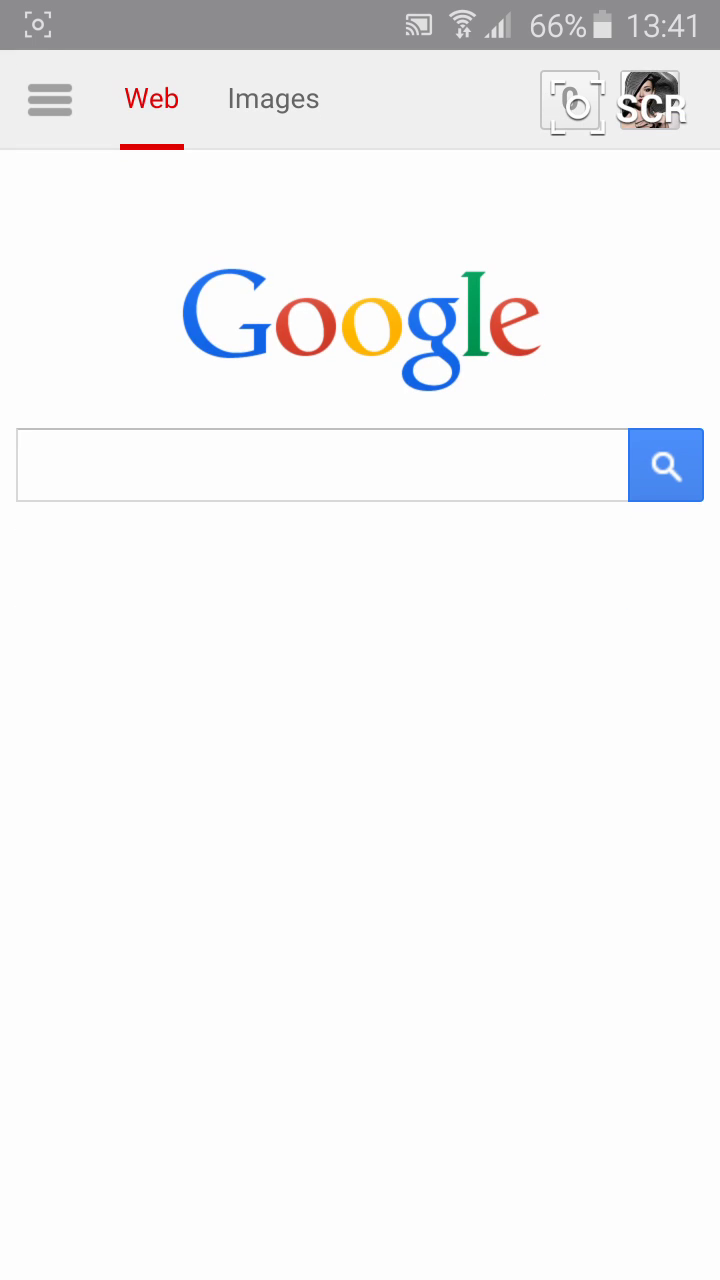
left_click(320, 465)
type("ap")
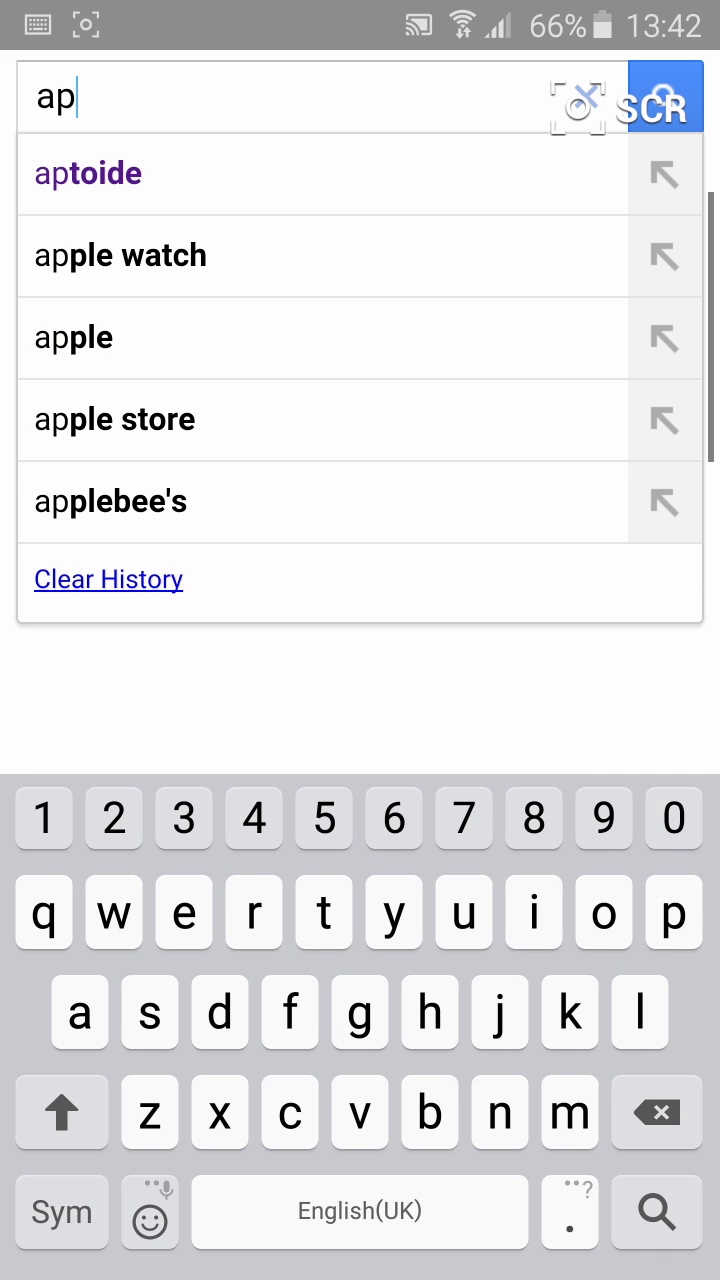
left_click(88, 173)
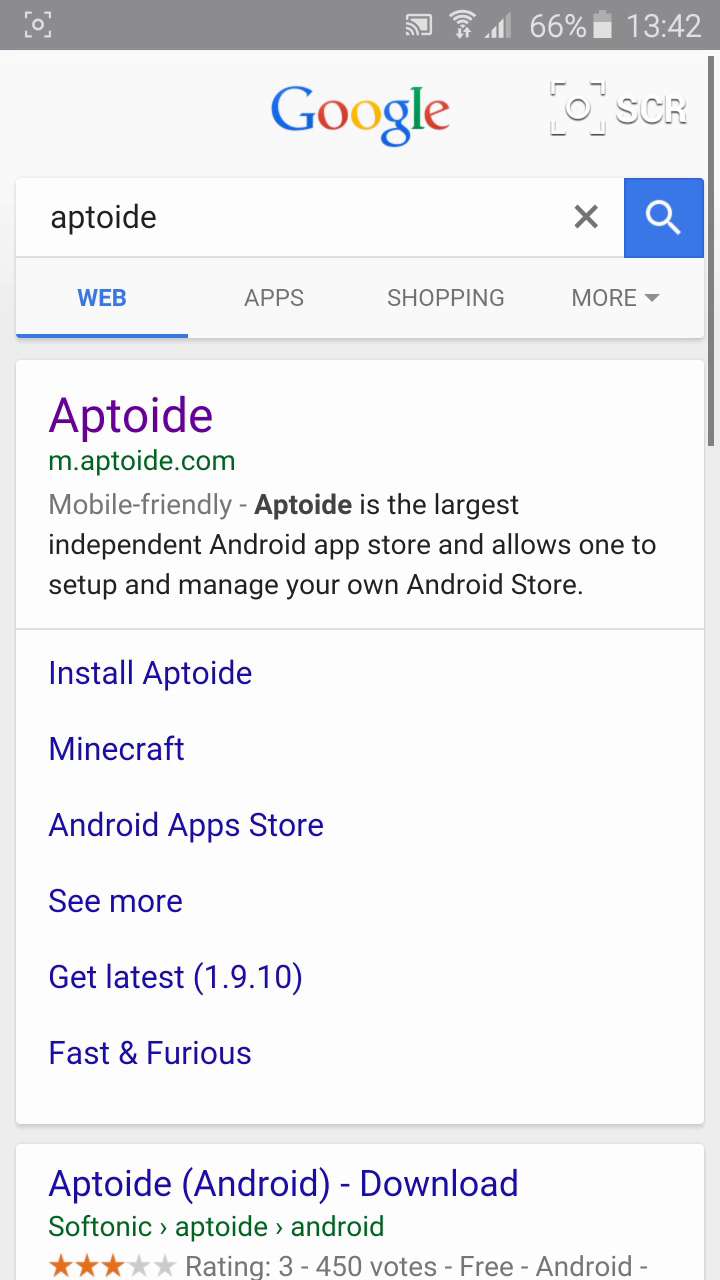
left_click(130, 415)
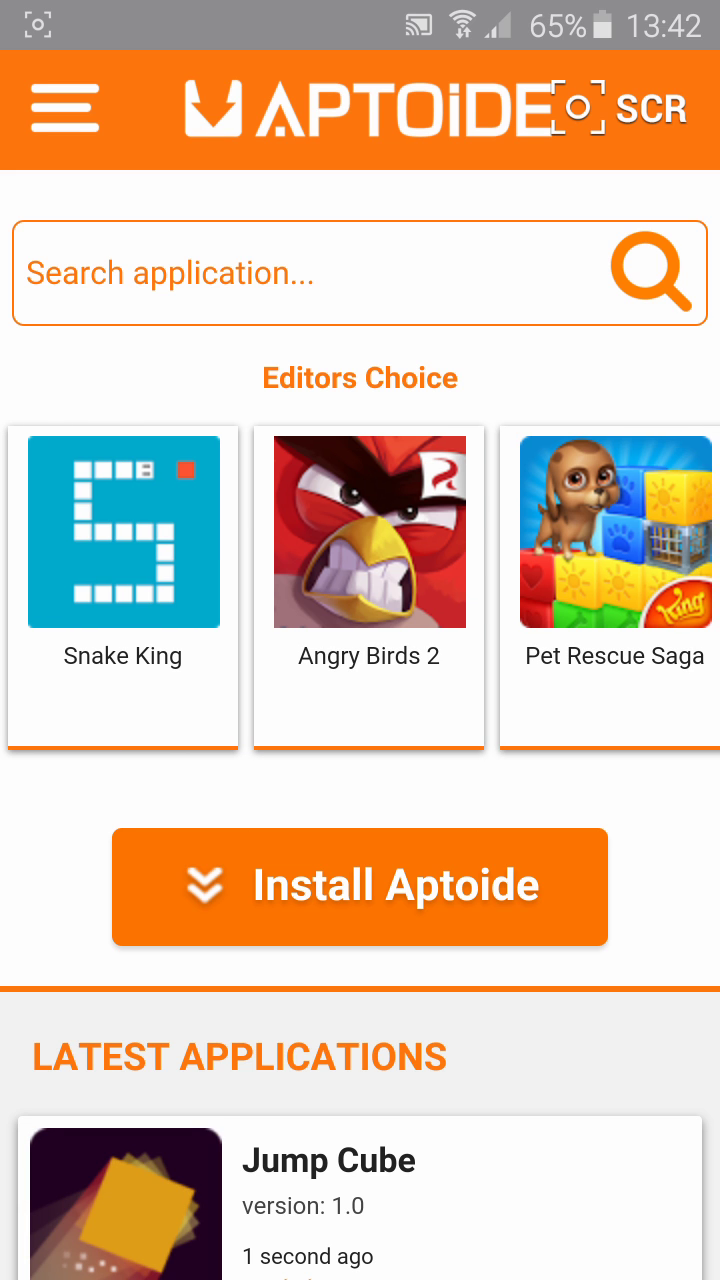
key("Home")
left_click(629, 1157)
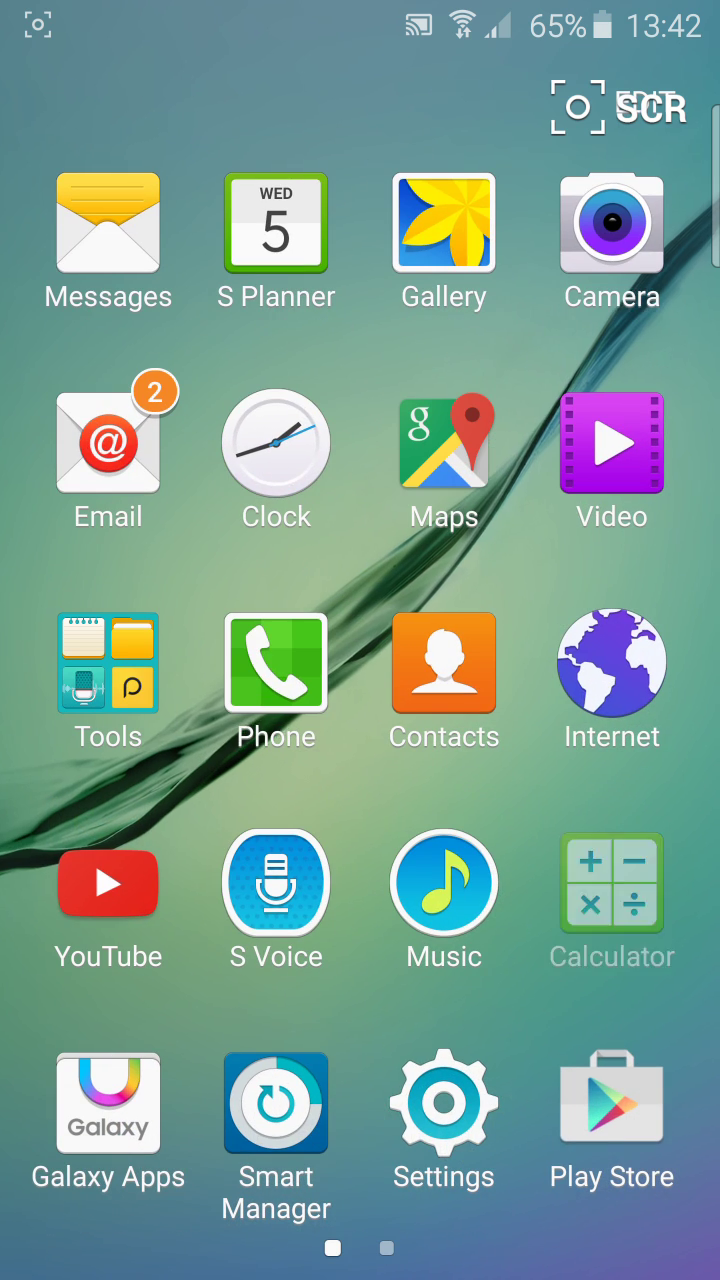
Step: Launch the Aptoide store from the second page of the app drawer
left_click_drag(600, 640, 150, 640)
left_click(440, 660)
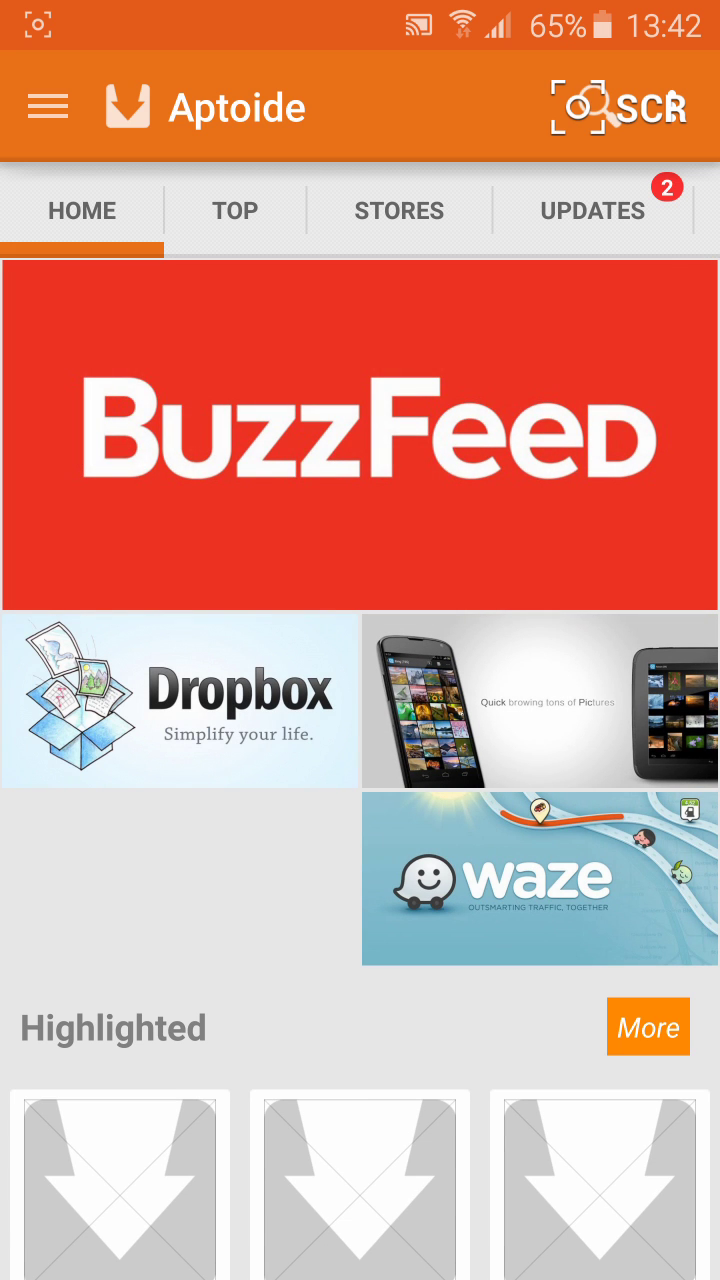
Step: Search Aptoide for 'viber', open Viber's installed app page, then go home
left_click(590, 108)
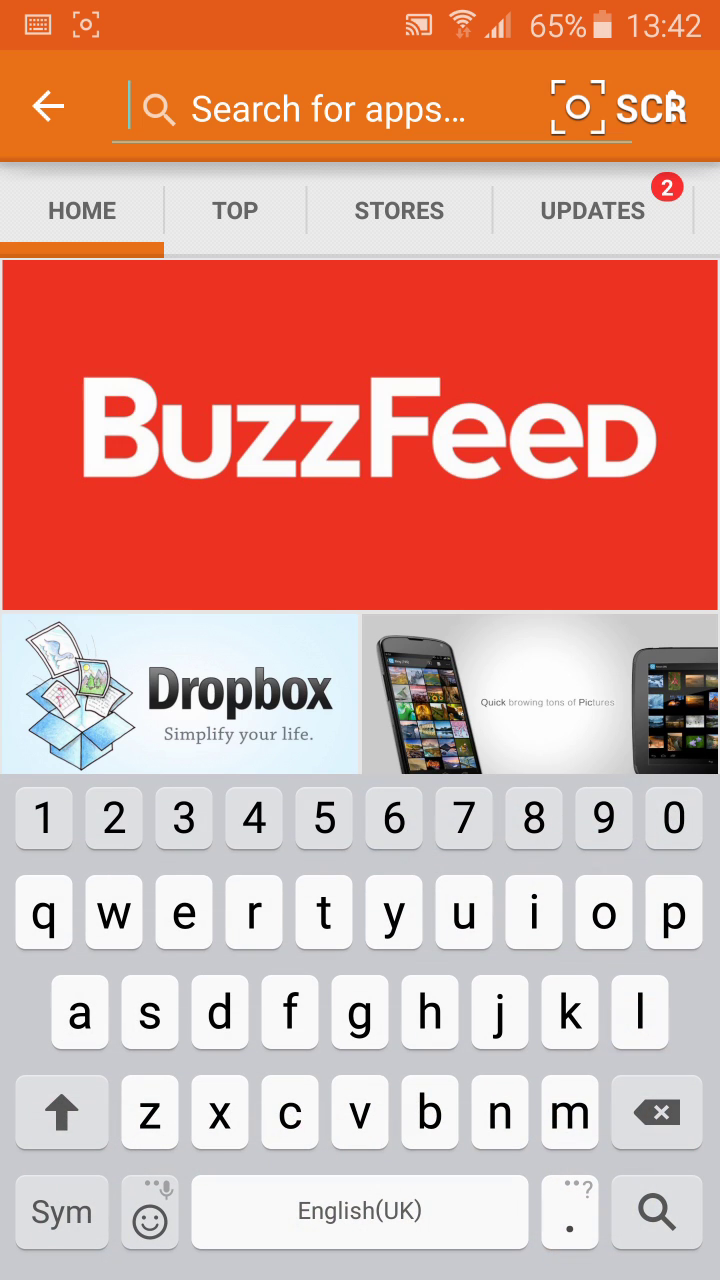
type("vibrr")
key("BackSpace")
type("er")
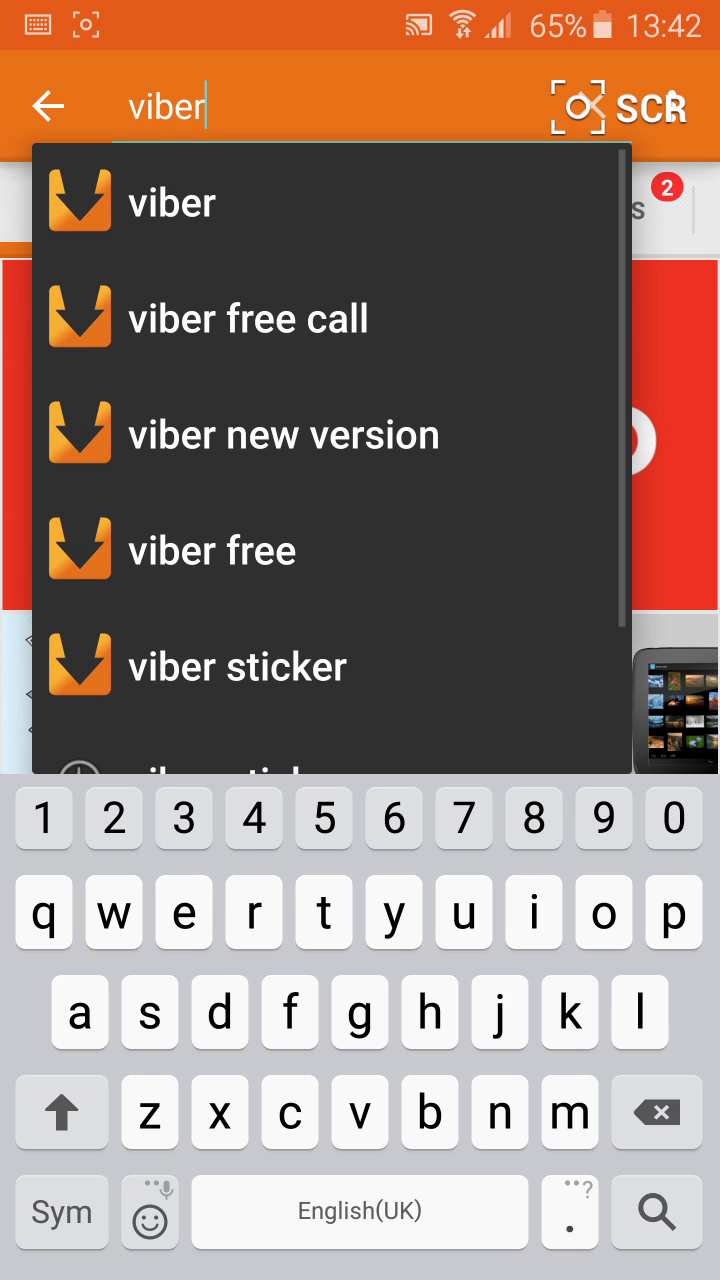
key("Return")
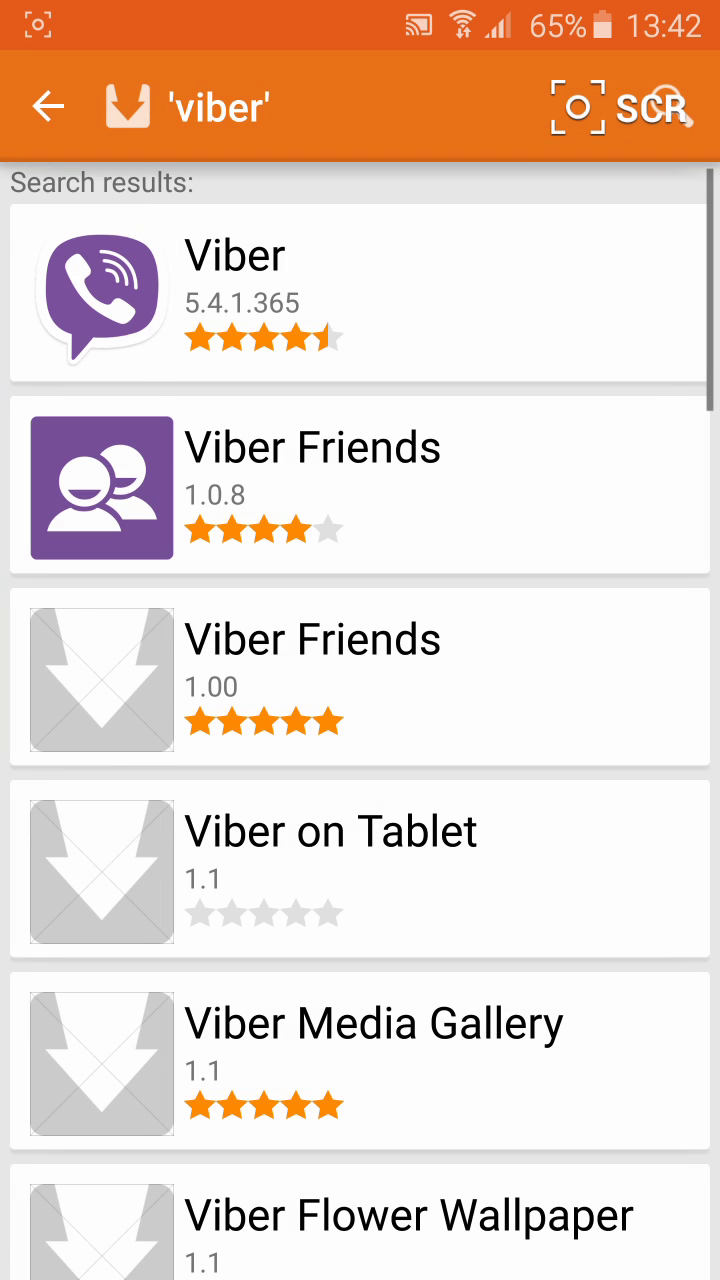
left_click(360, 295)
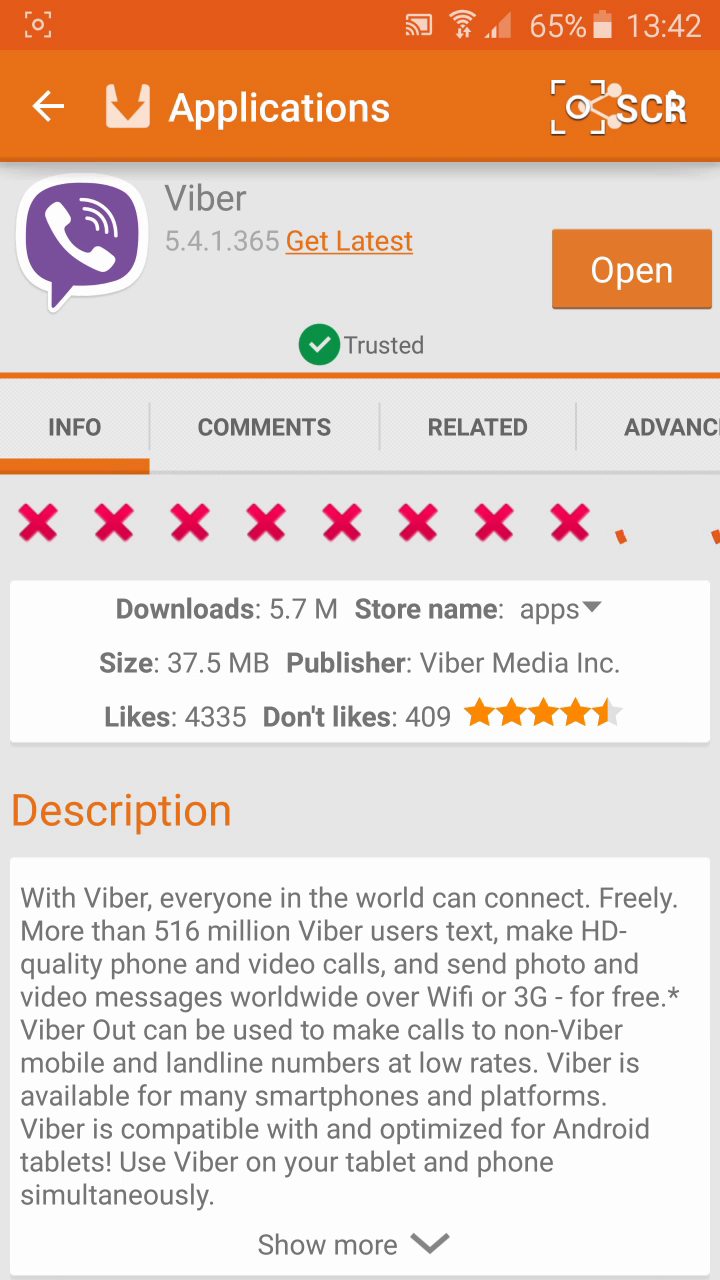
key("Home")
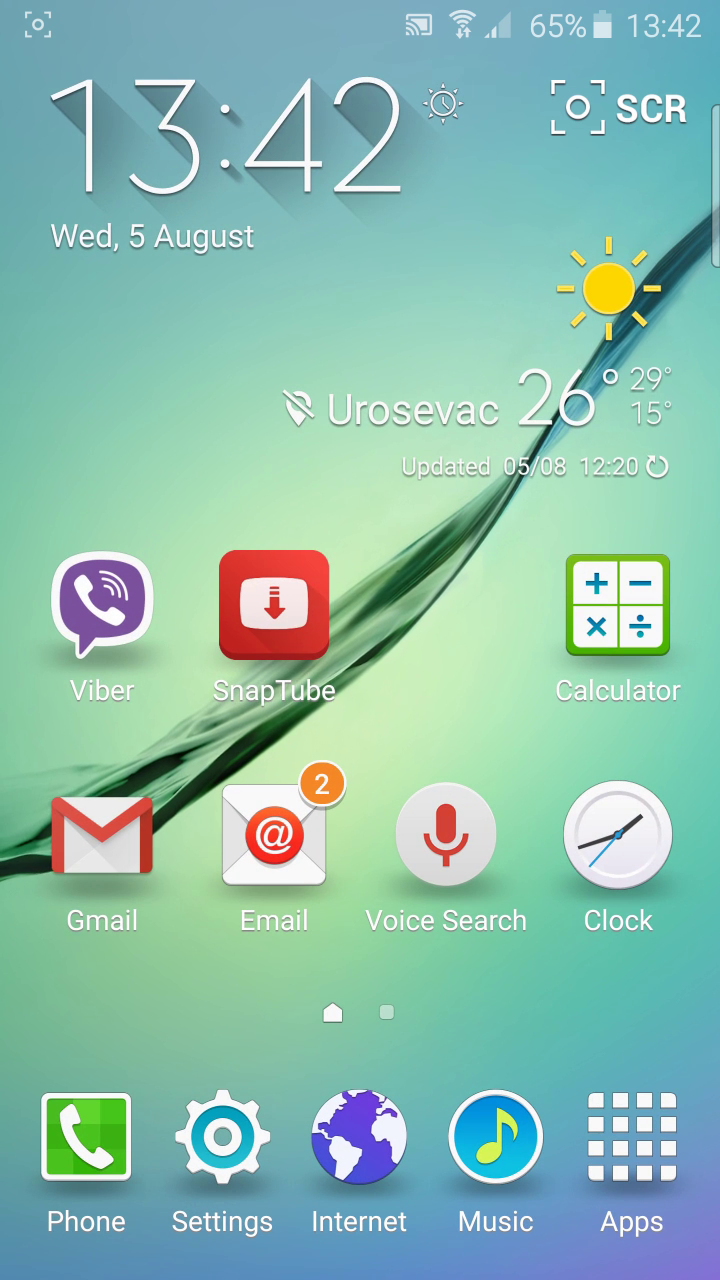
Step: Relaunch Aptoide from page 2 of the app drawer, with 'viber' still searched
left_click(632, 1160)
left_click_drag(150, 700, 600, 700)
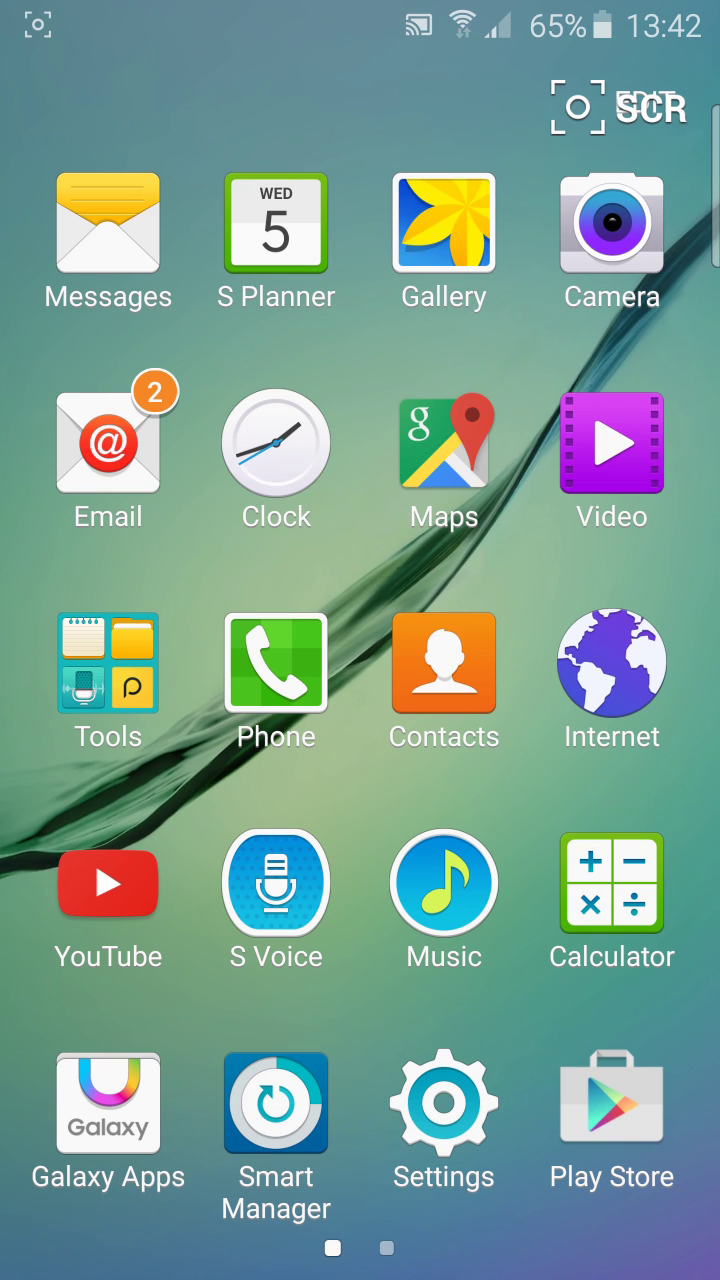
left_click_drag(600, 700, 150, 700)
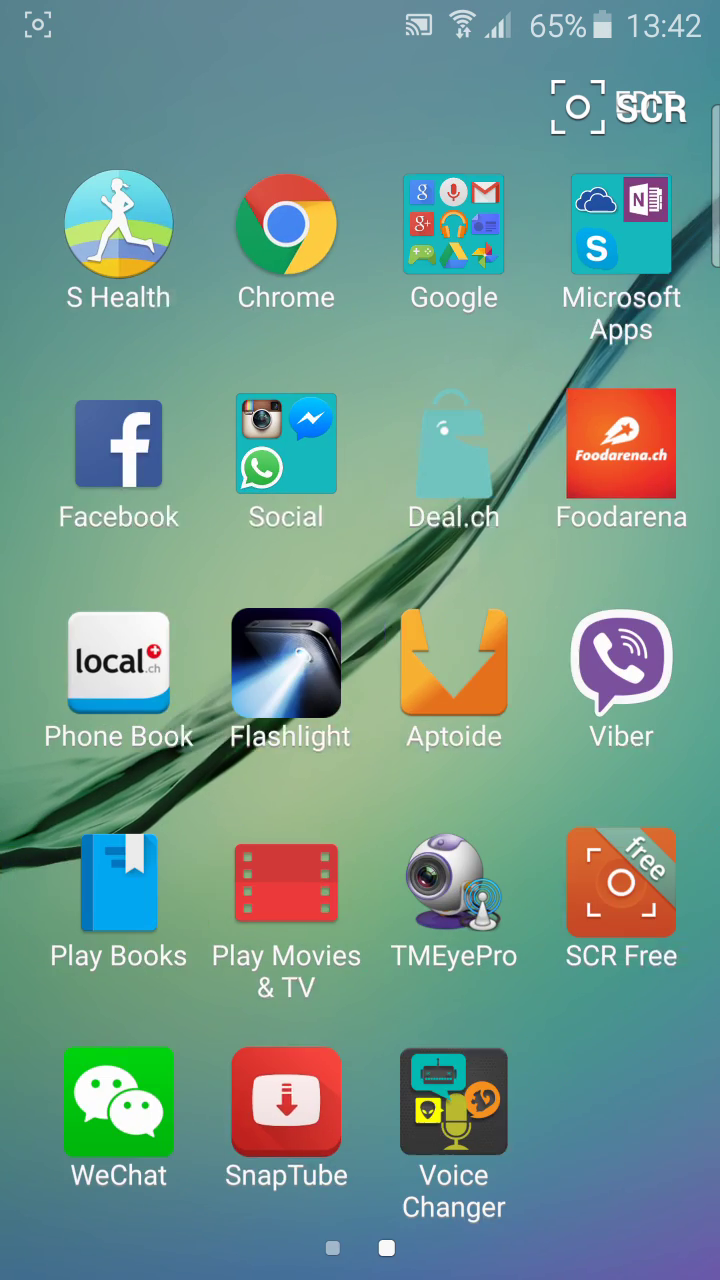
left_click(444, 660)
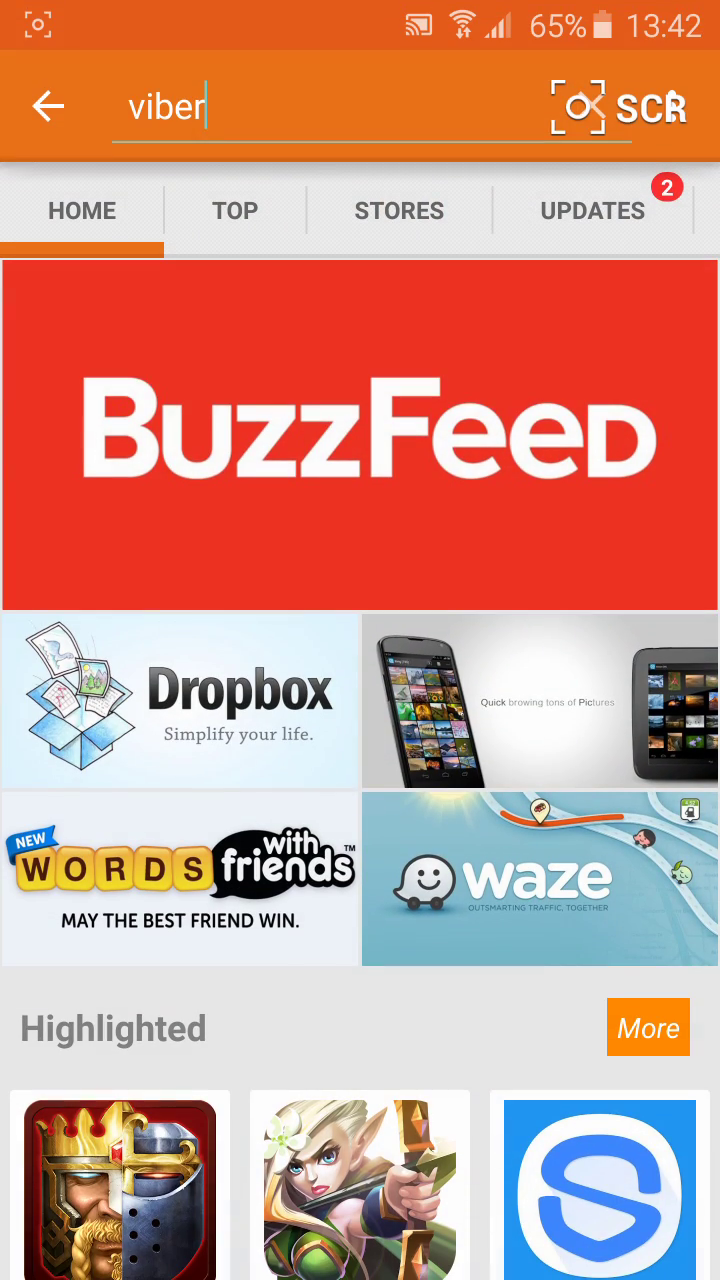